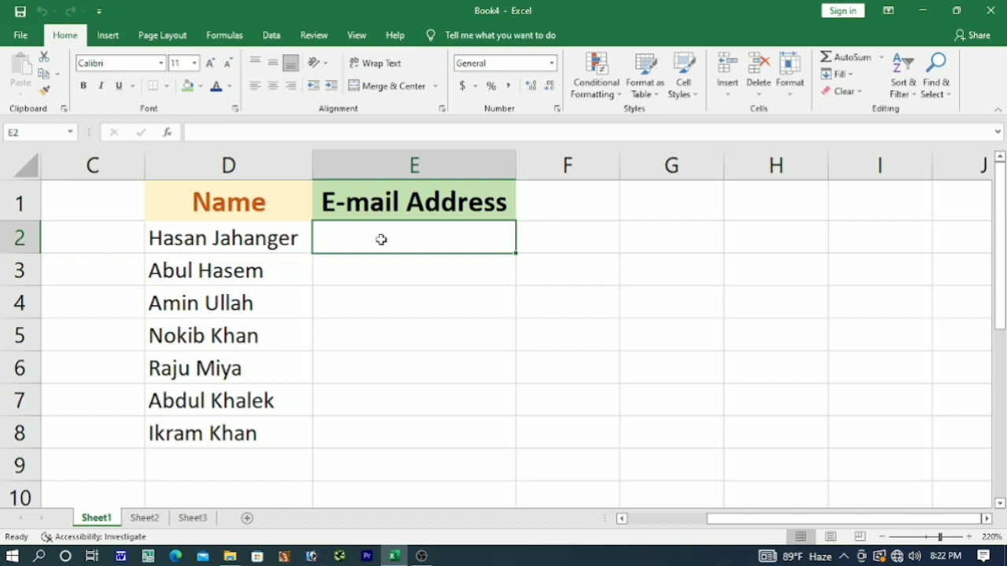
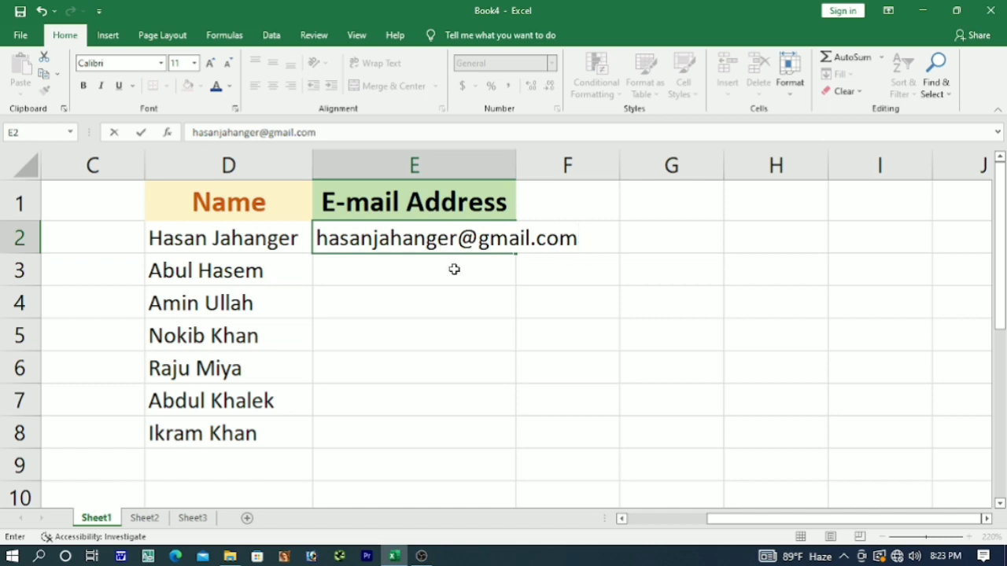
Enter the first person's gmail.com e-mail address in E2 as the example.
click(453, 269)
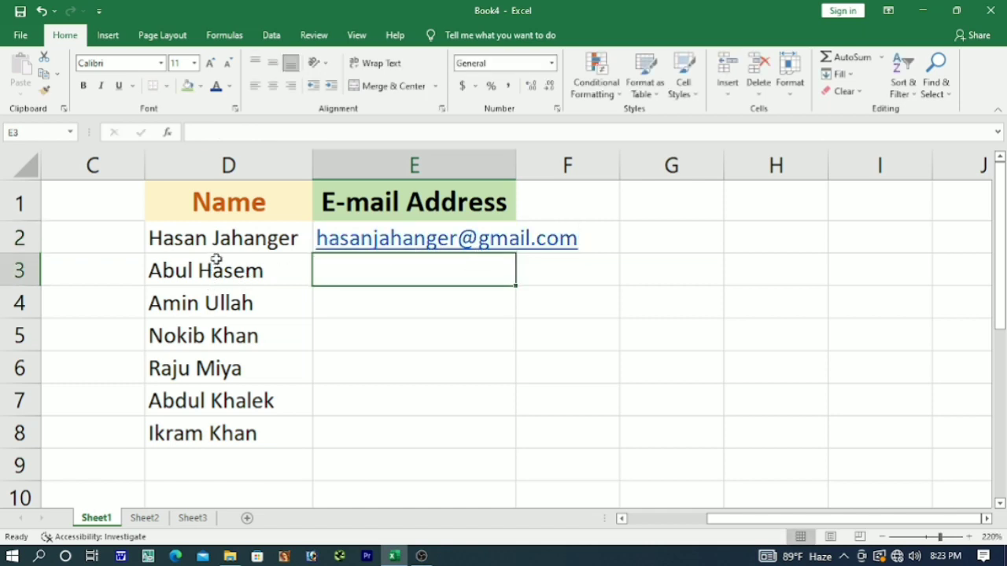
Flash-fill E2:E8 with e-mail addresses, autofit column E, then clear the range.
click(352, 243)
drag(351, 243, 349, 439)
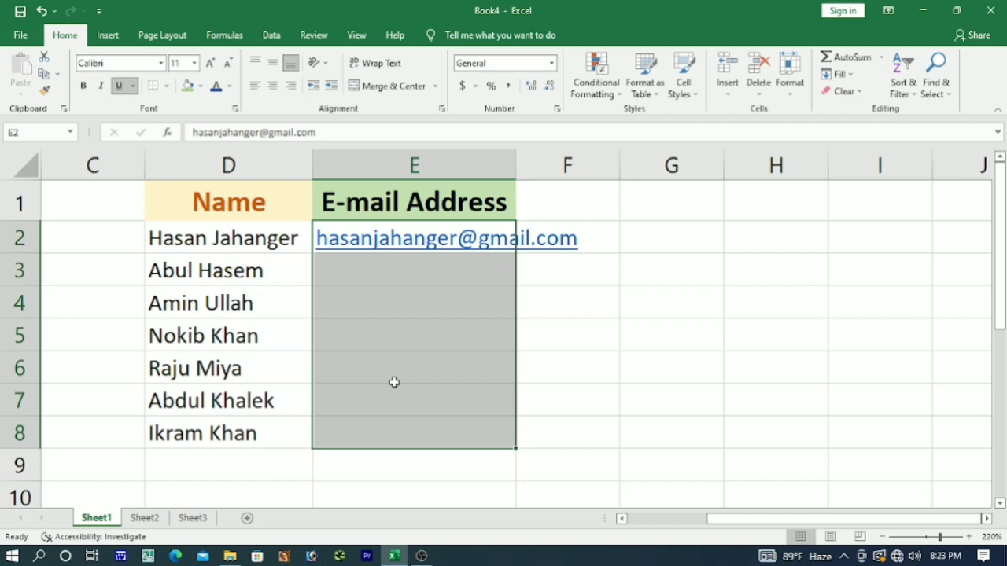
key(ctrl+e)
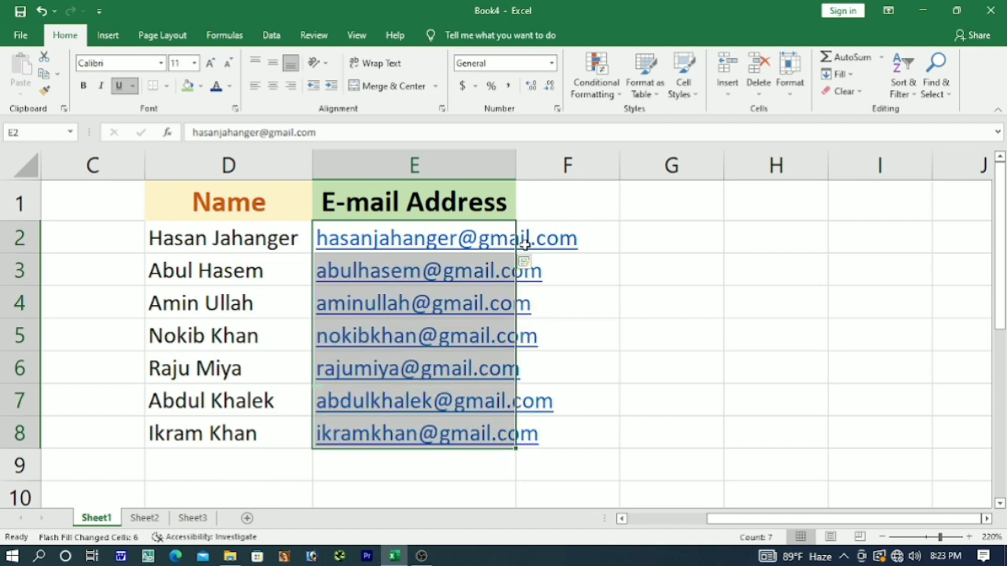
double_click(516, 166)
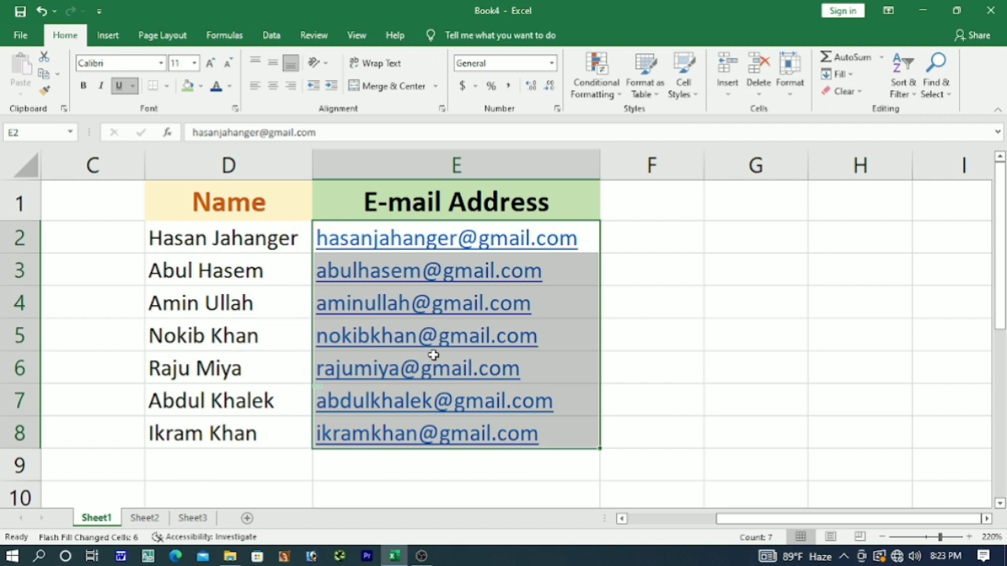
key(Delete)
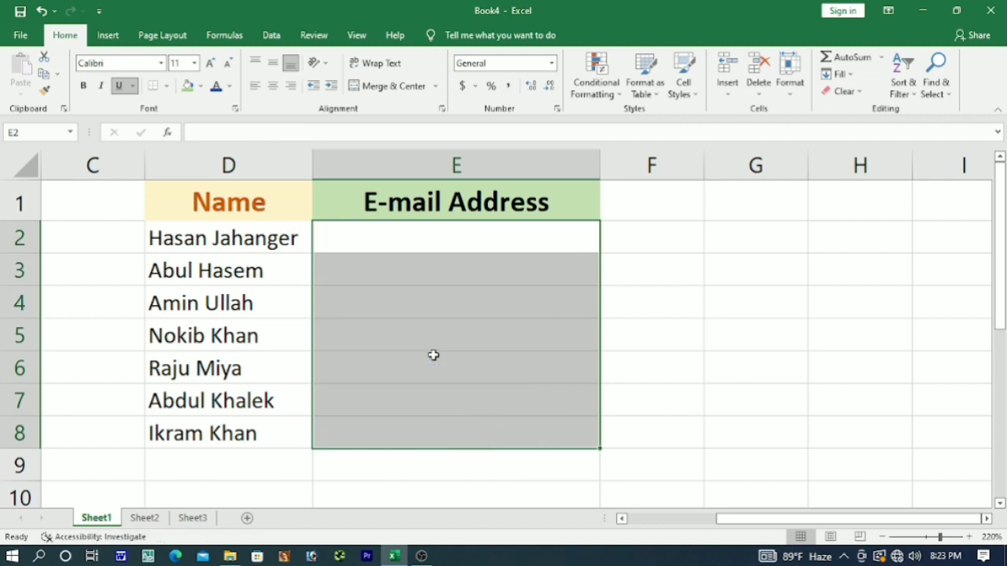
Re-enter the example gmail.com address in E2 and flash-fill E2:E8 for all seven names.
click(340, 248)
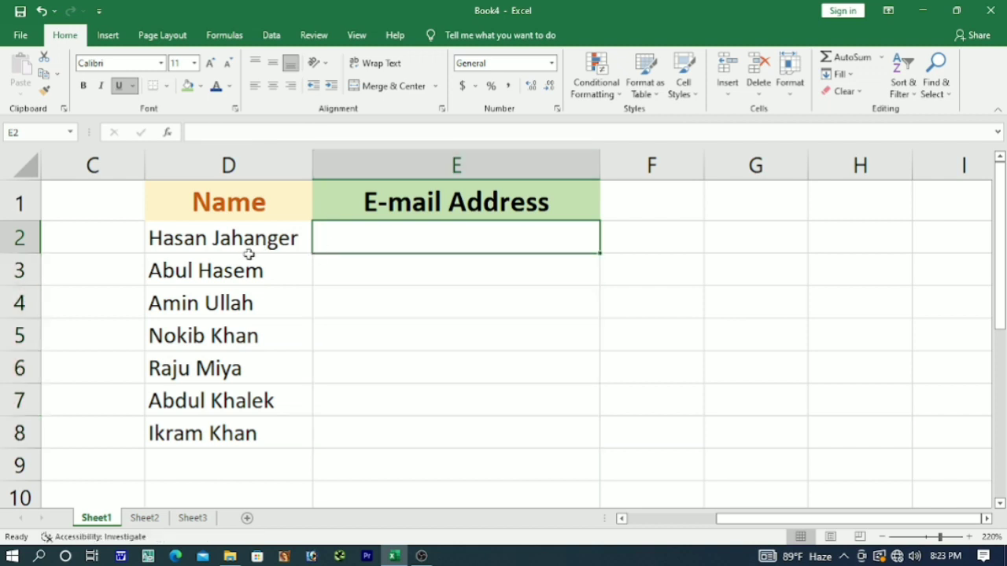
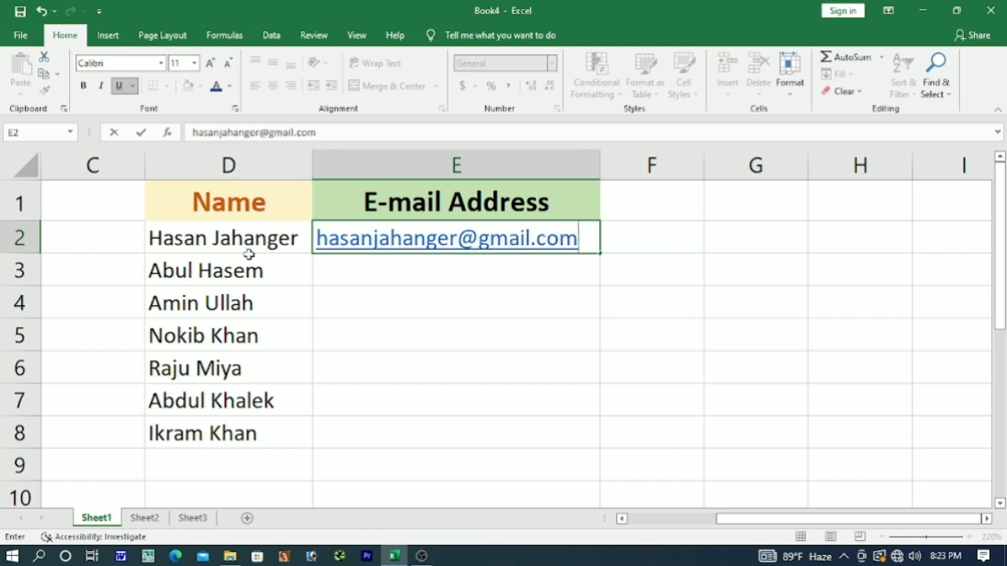
click(364, 276)
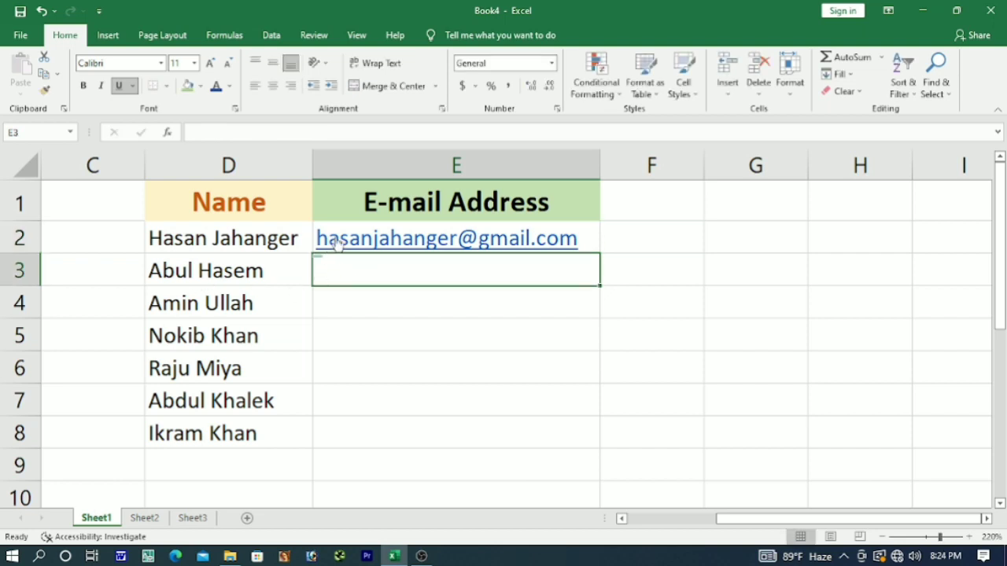
drag(332, 240, 332, 435)
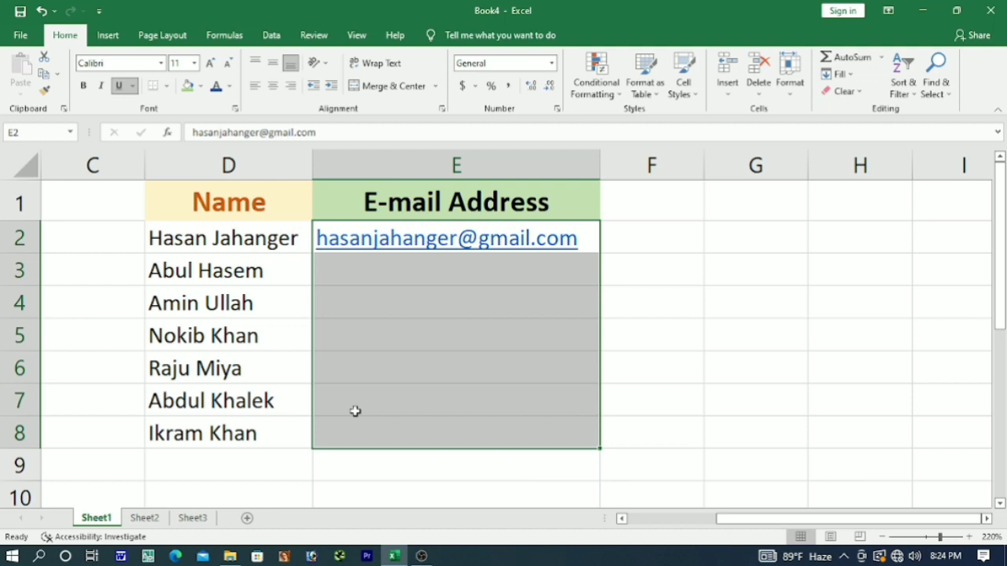
key(ctrl+e)
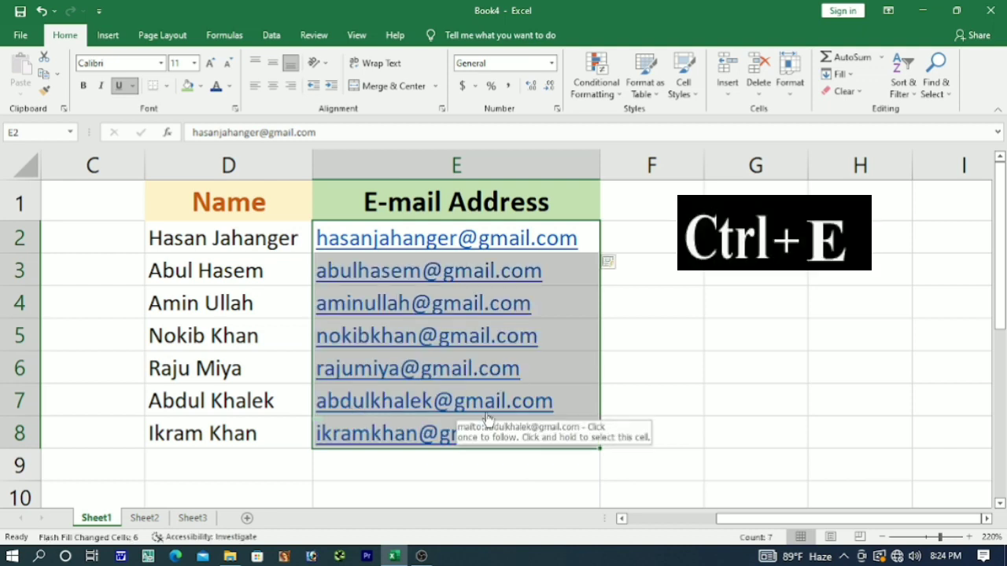
click(665, 371)
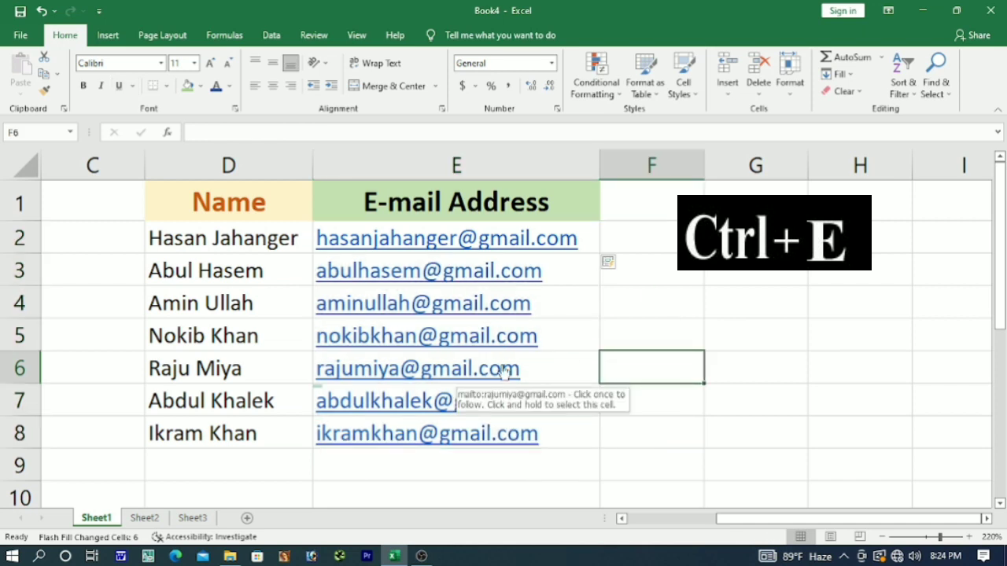
click(144, 518)
Enter 53699 in B2 and flash-fill B2:B10 with each product code's last five digits.
click(337, 354)
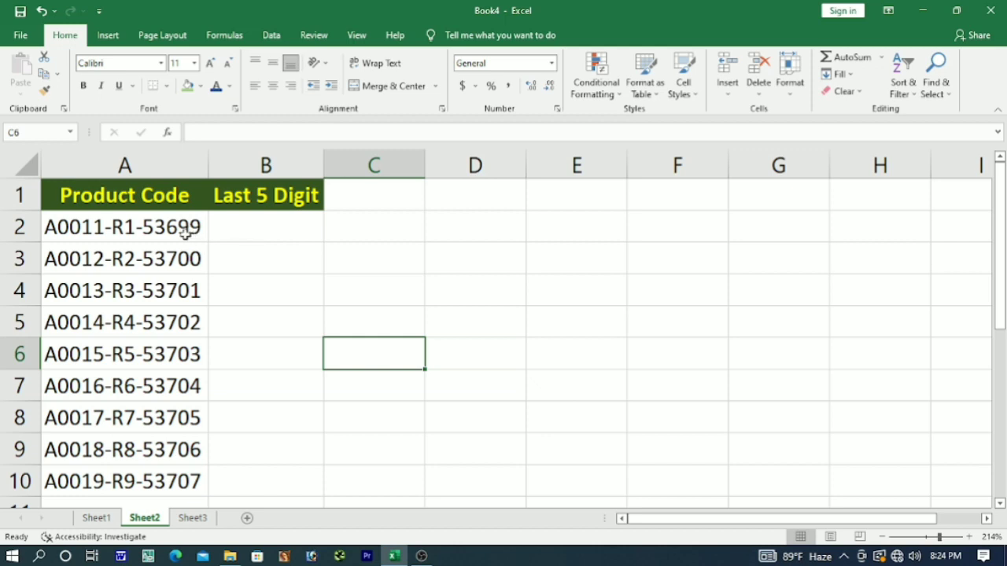
click(252, 228)
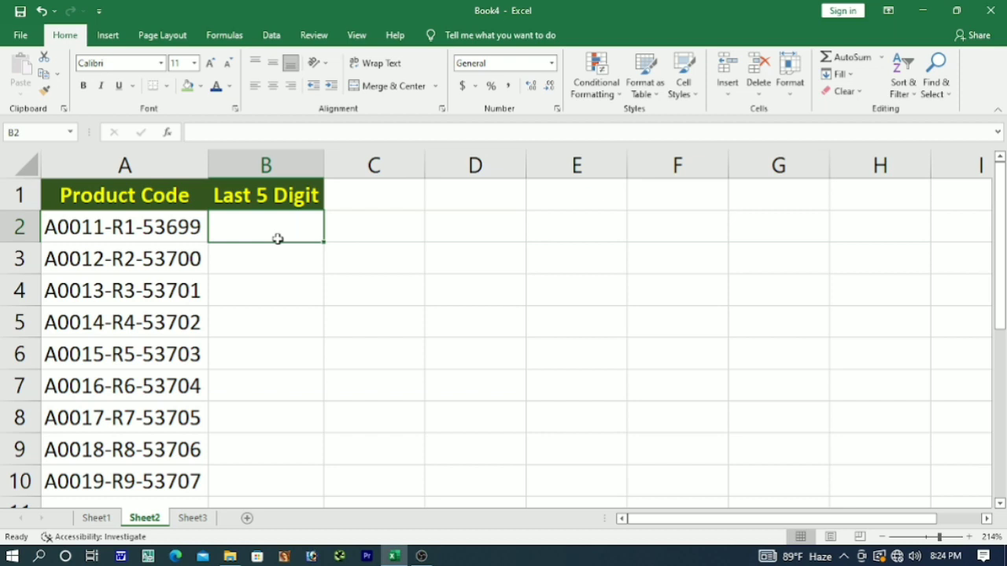
text(5)
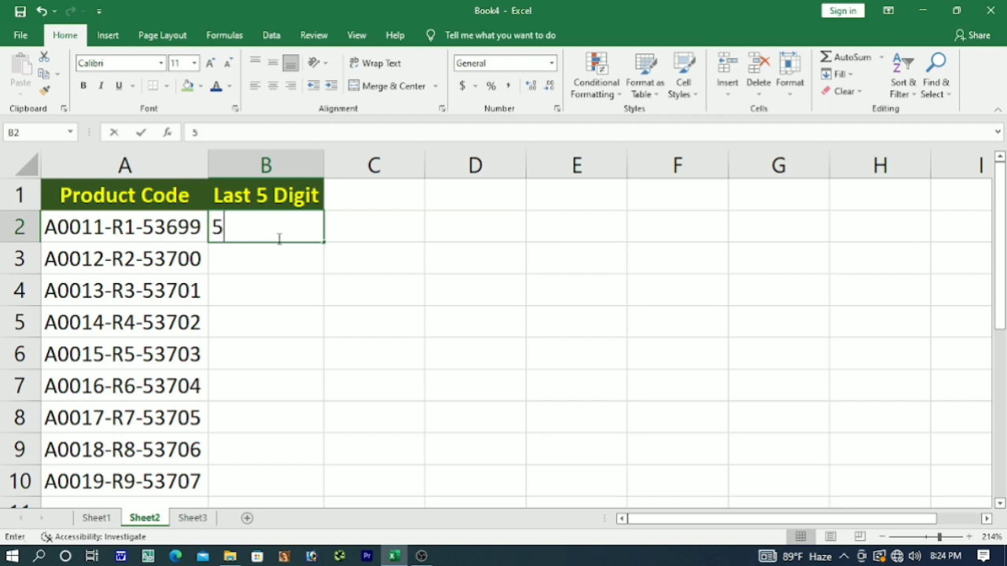
text(3699)
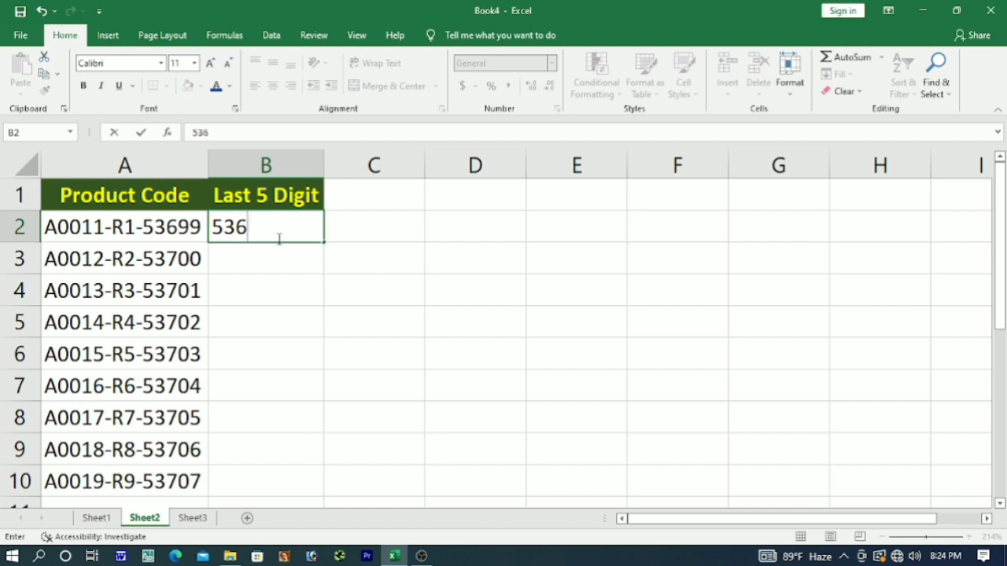
click(292, 256)
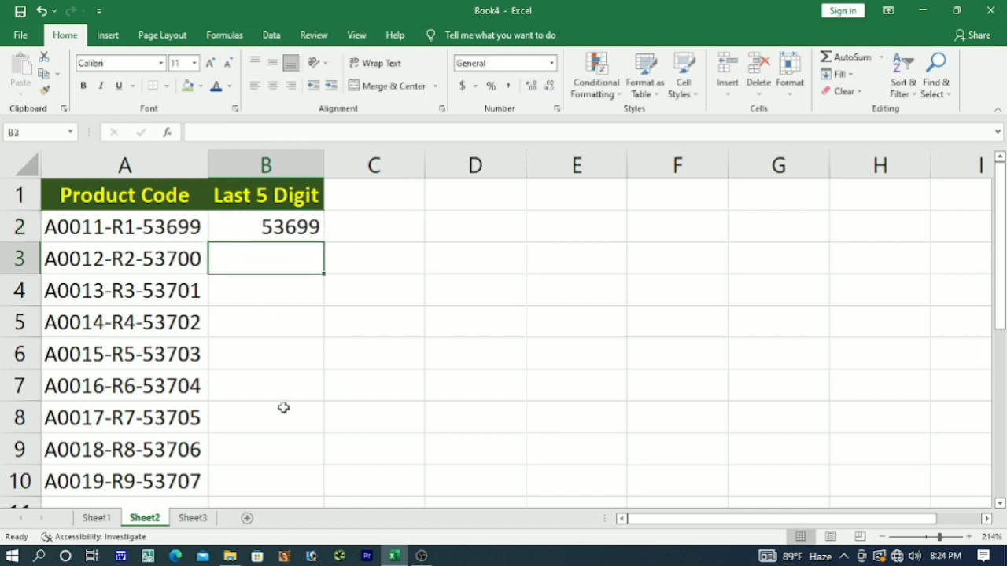
click(251, 228)
drag(251, 228, 260, 472)
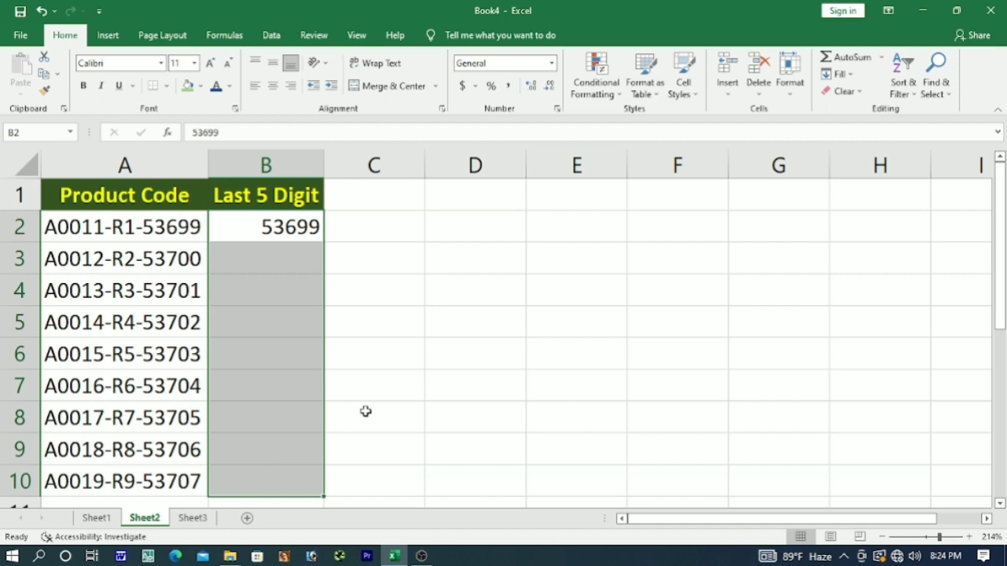
key(ctrl+e)
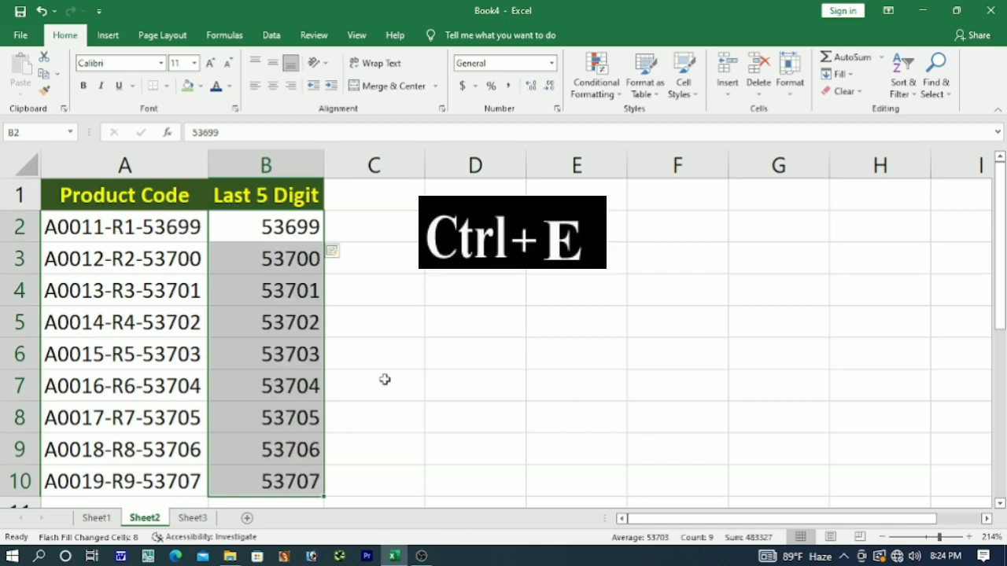
click(385, 378)
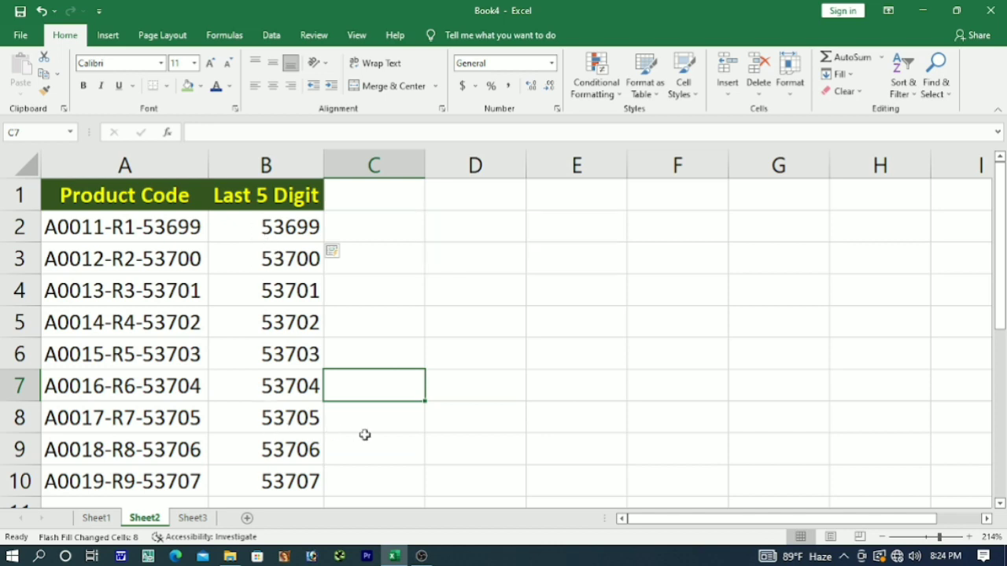
On Sheet3, inspect the lowercase names and the empty Proper Case and Upper Case columns.
click(209, 521)
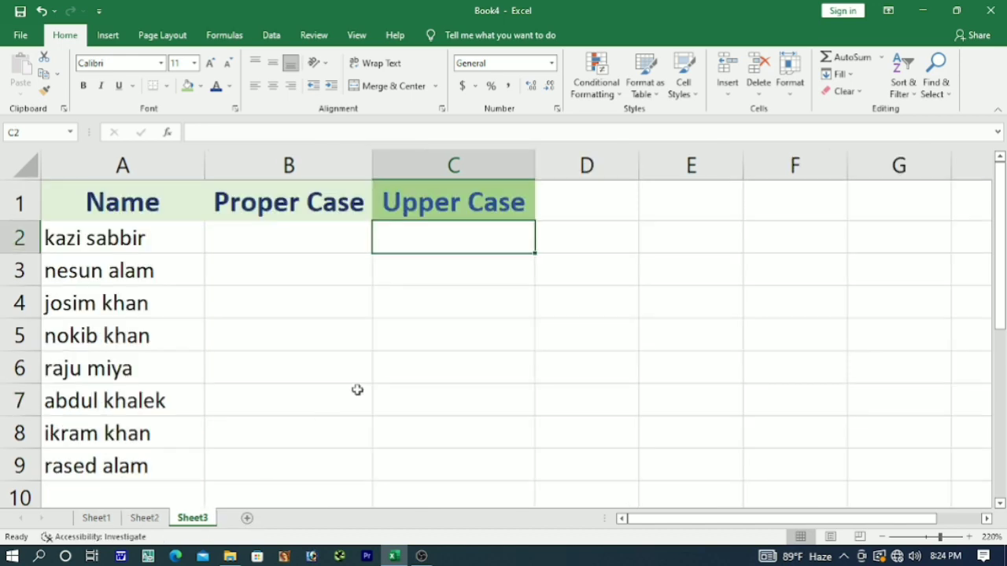
click(375, 322)
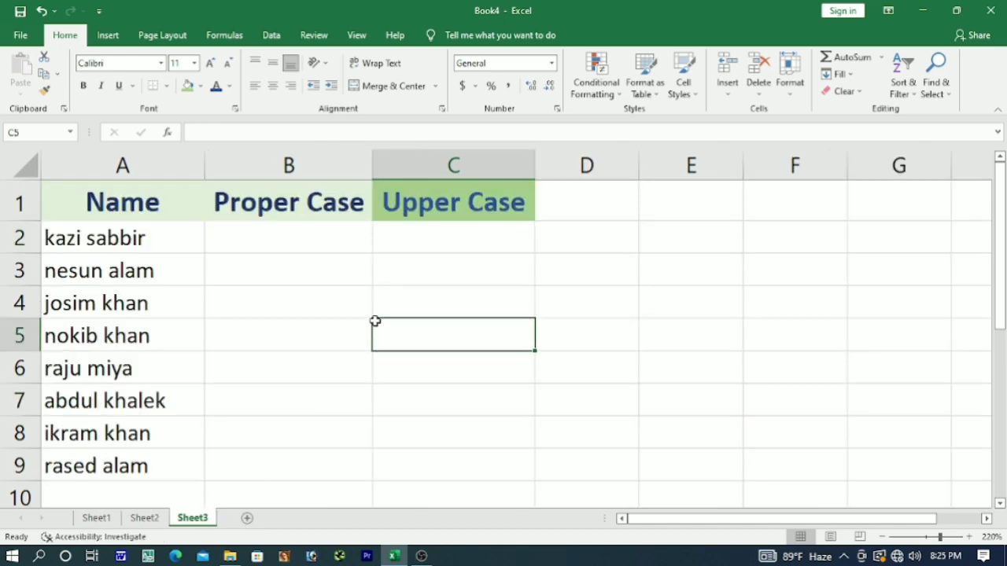
click(164, 237)
click(271, 240)
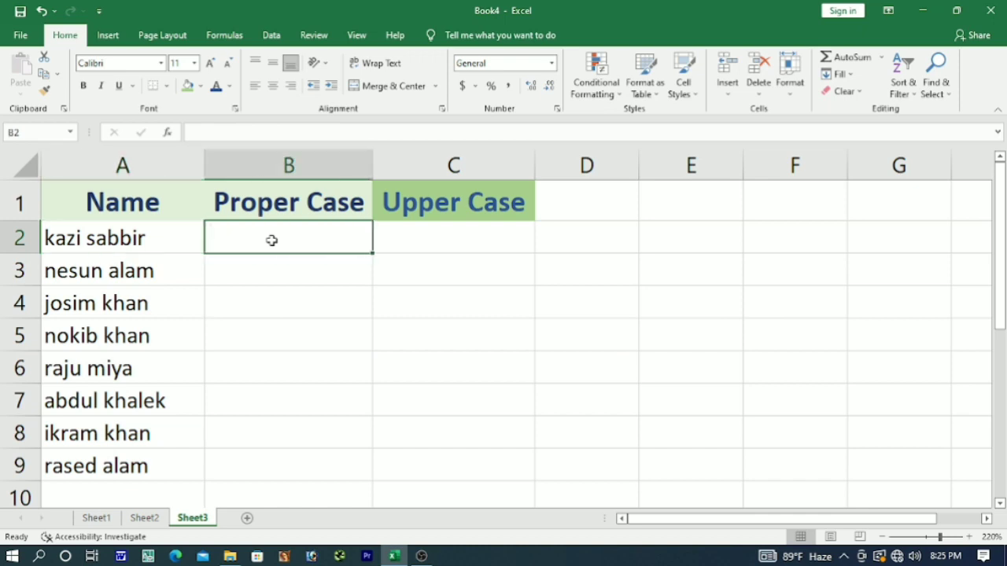
click(393, 239)
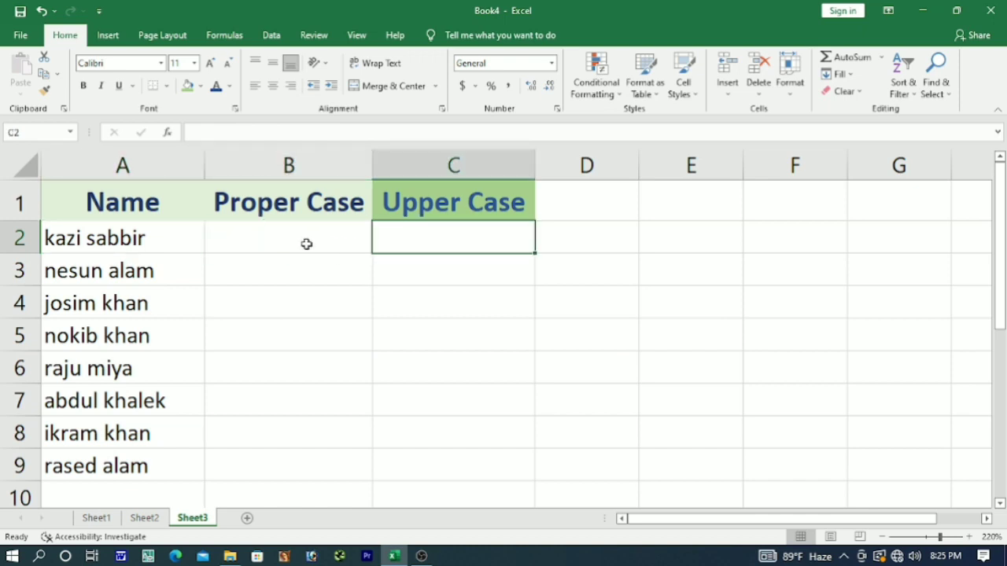
click(152, 242)
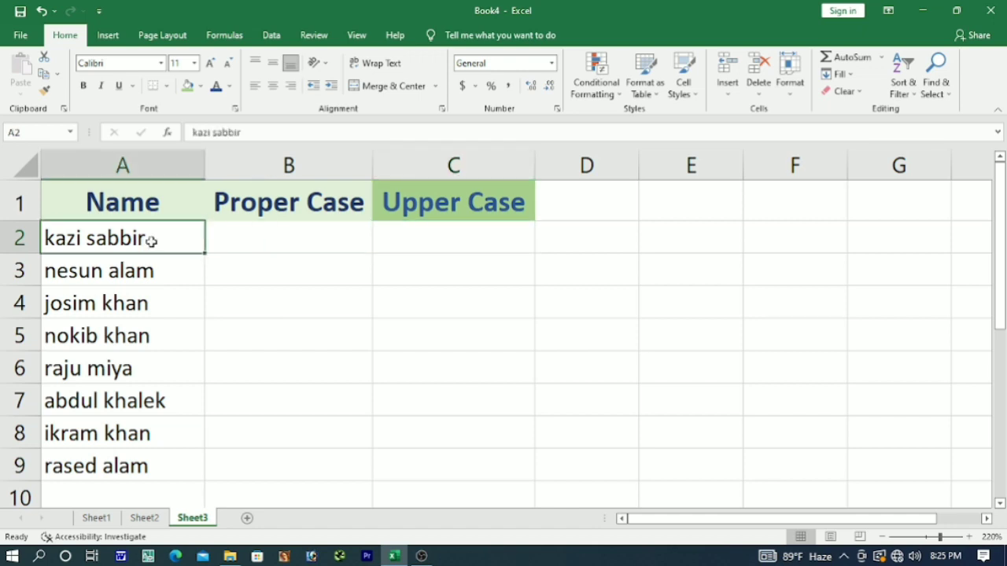
Type the first name capitalised in B2 and flash-fill B2:B9 with proper-case names.
click(263, 239)
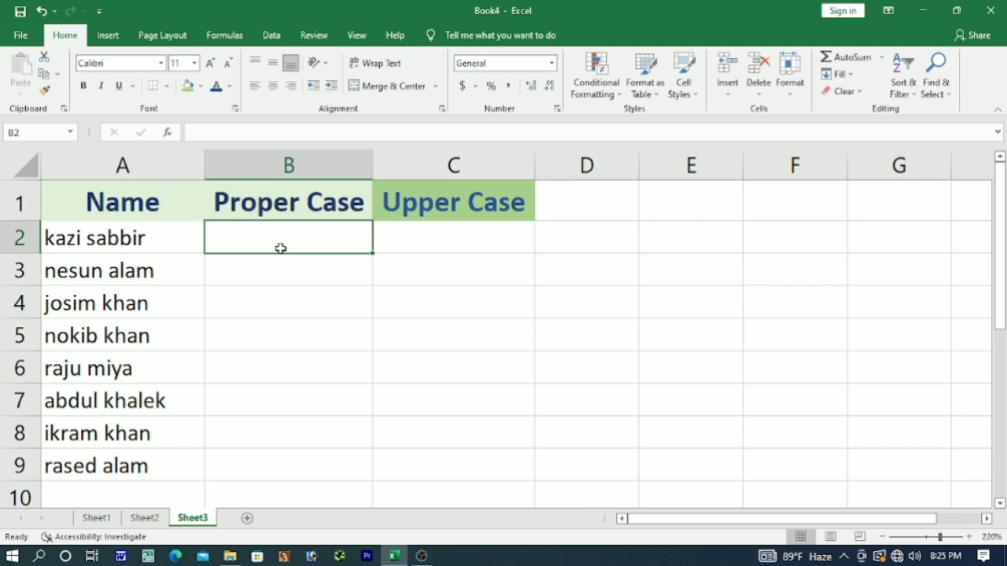
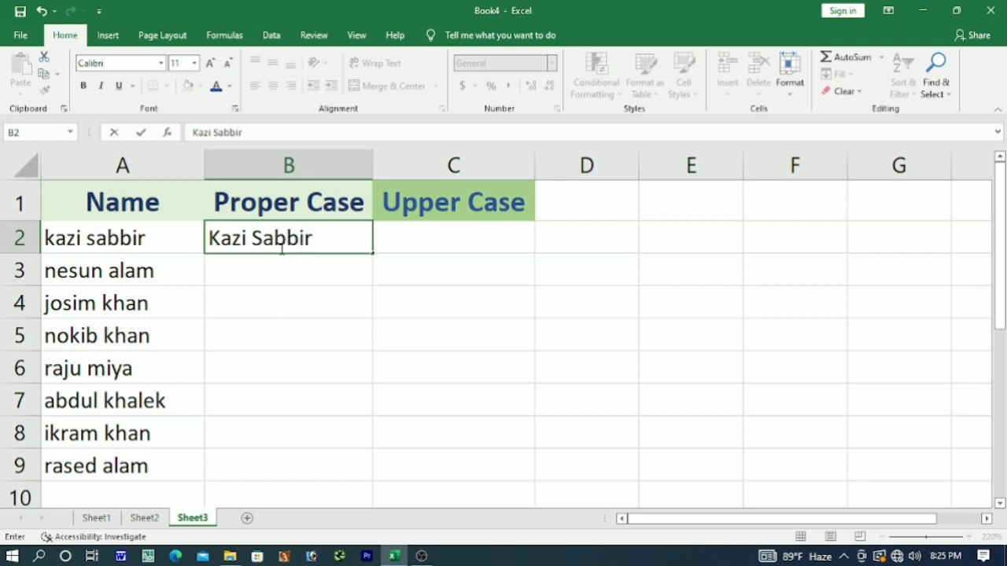
click(296, 271)
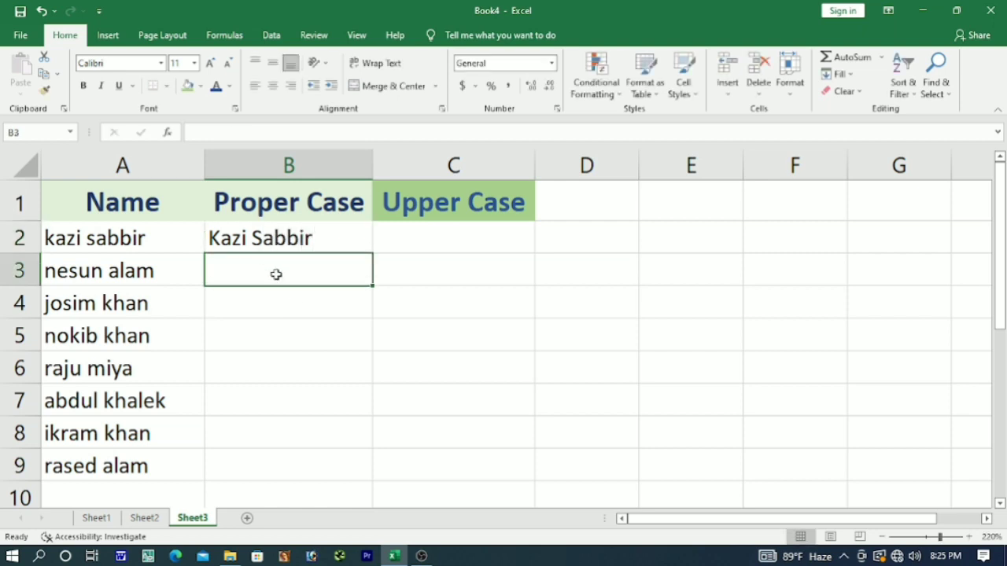
click(326, 244)
drag(337, 243, 332, 453)
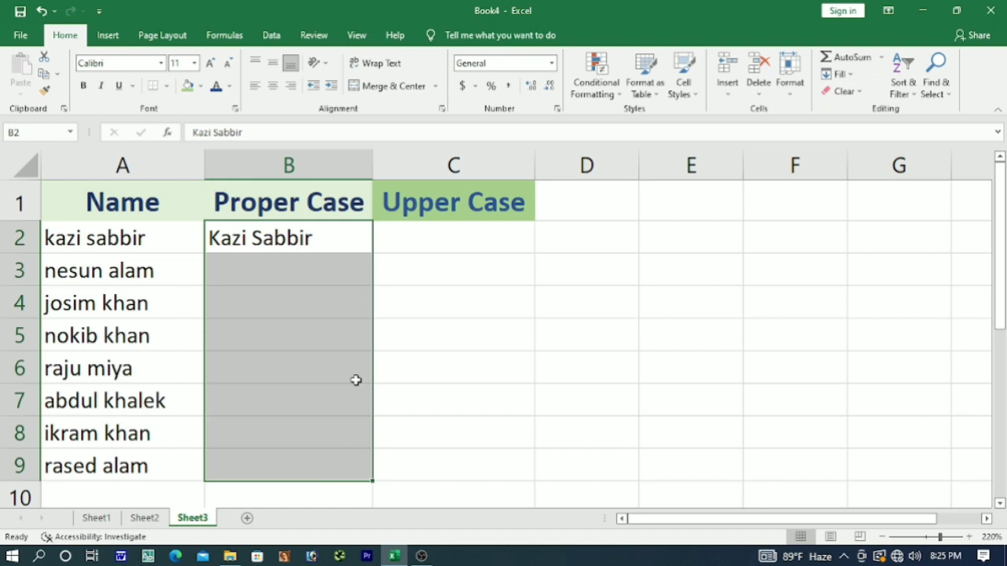
key(ctrl+e)
click(426, 381)
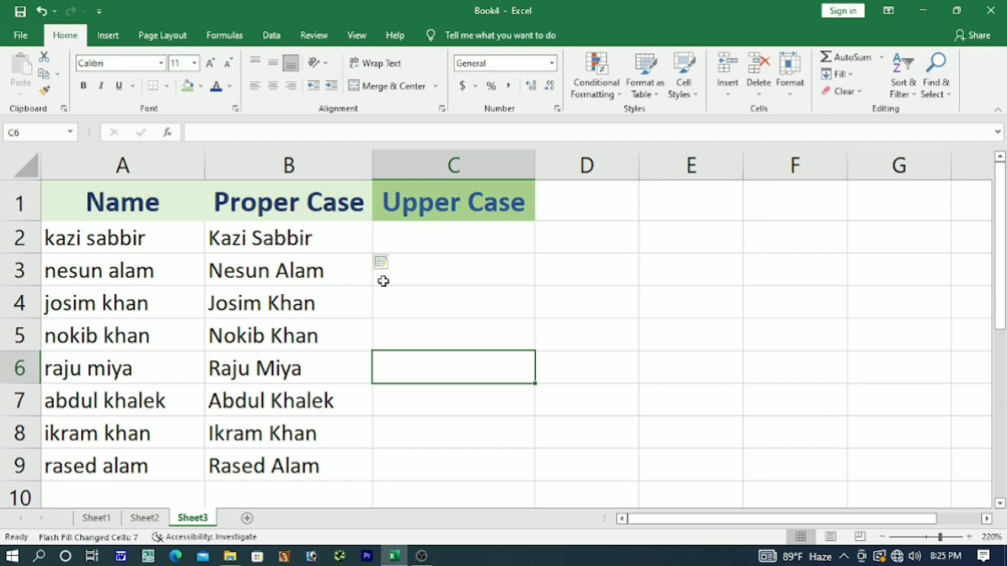
Type the first name in all capitals in C2 and flash-fill C2:C9 with upper-case names.
click(420, 238)
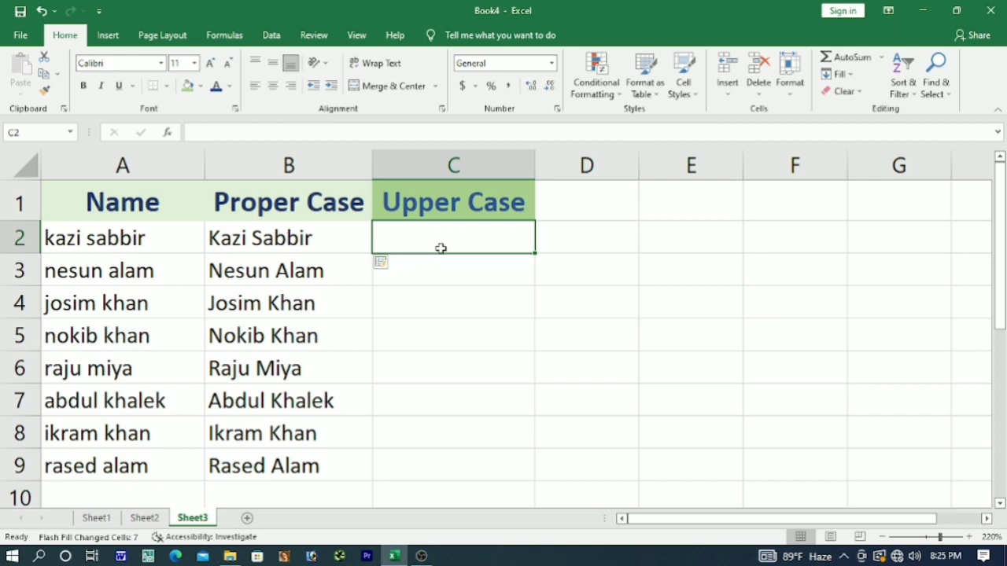
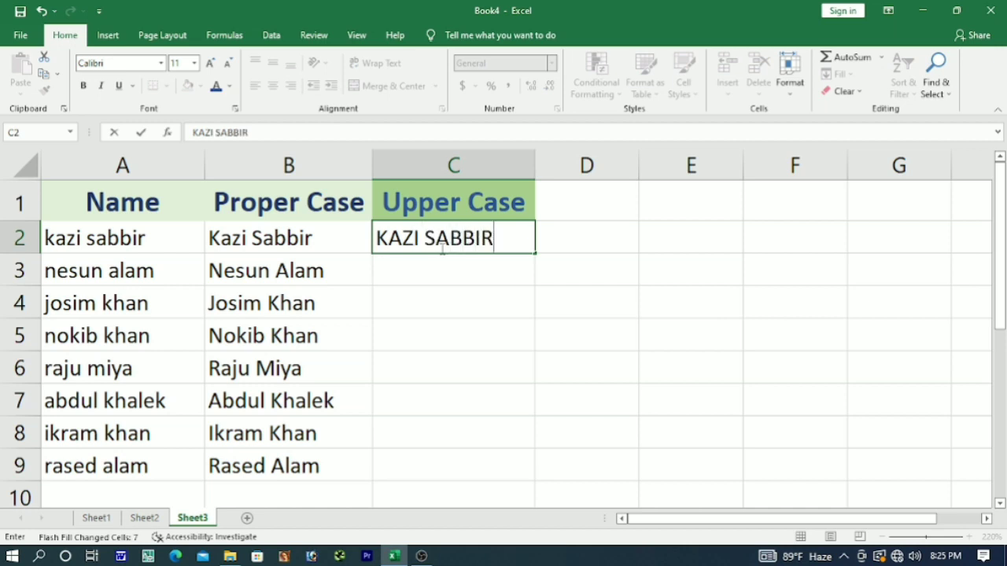
key(Return)
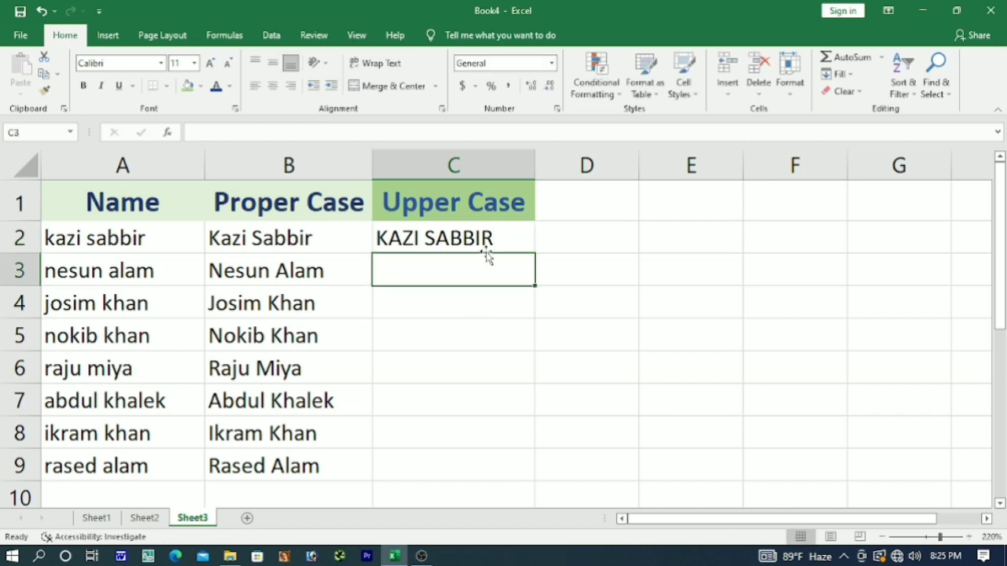
click(483, 247)
drag(512, 234, 493, 464)
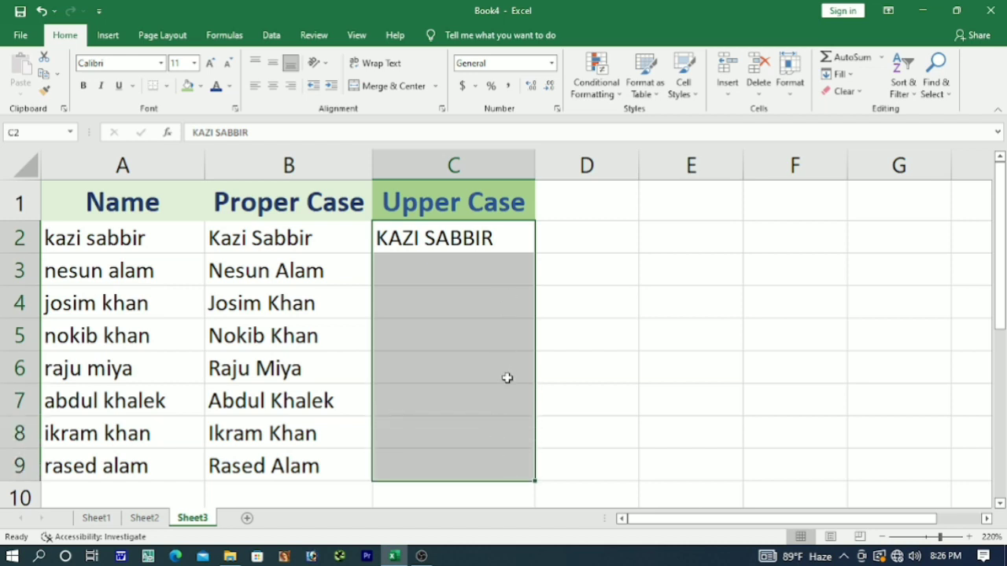
key(ctrl+e)
click(597, 373)
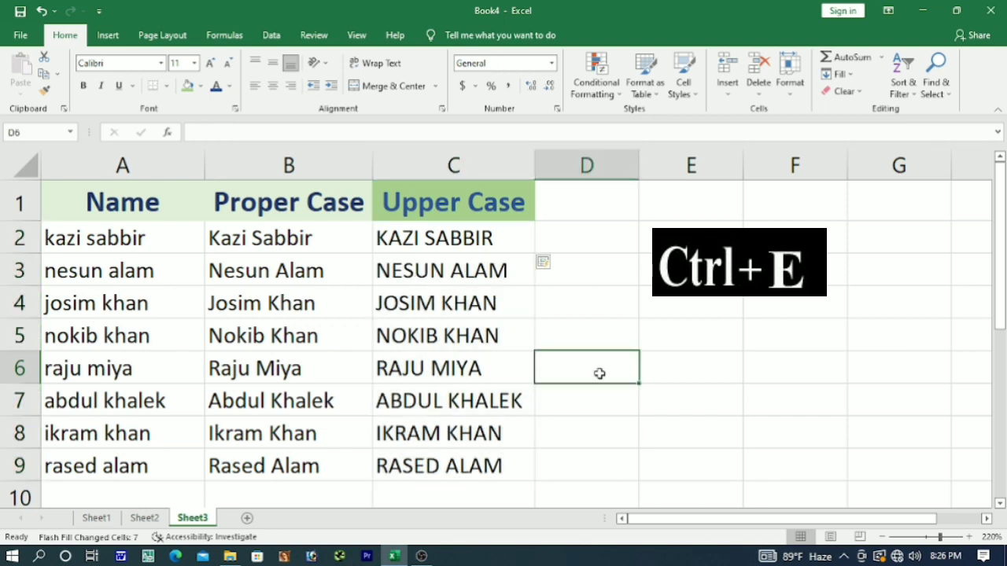